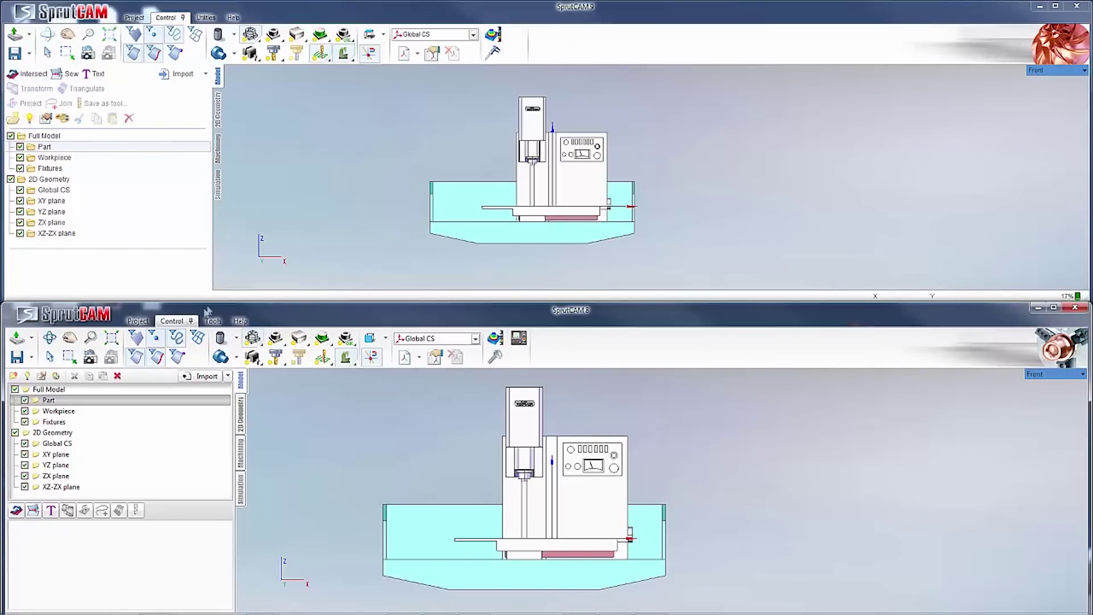
- Show 2D Geometry in both SprutCAM 8 and 9, then bring up SprutCAM 8's machining setup
{"action": "left_click", "coordinate": [240, 416]}
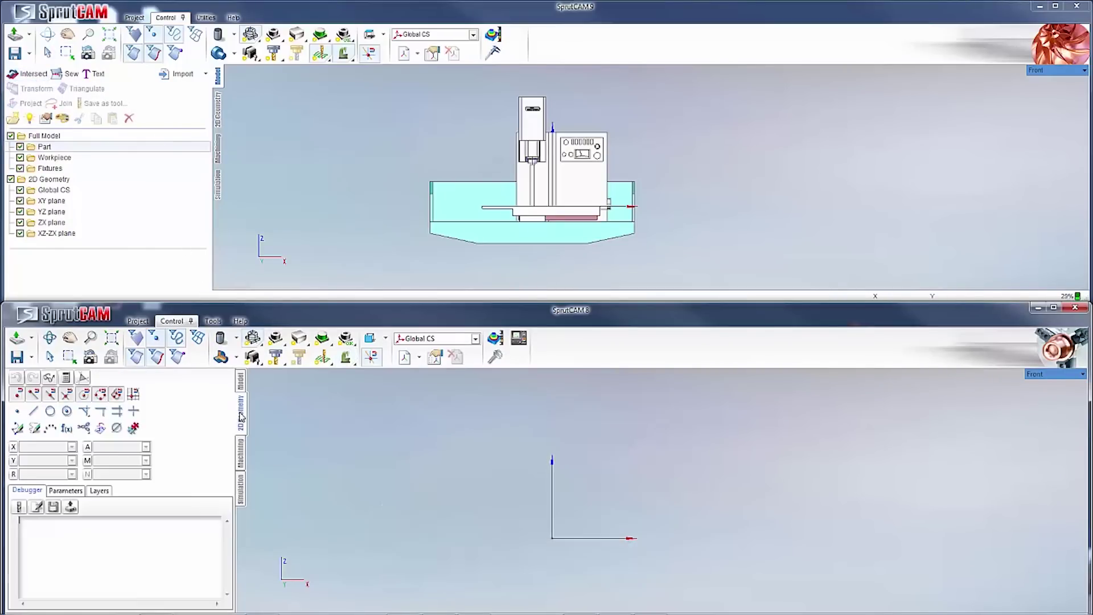
{"action": "left_click", "coordinate": [218, 111]}
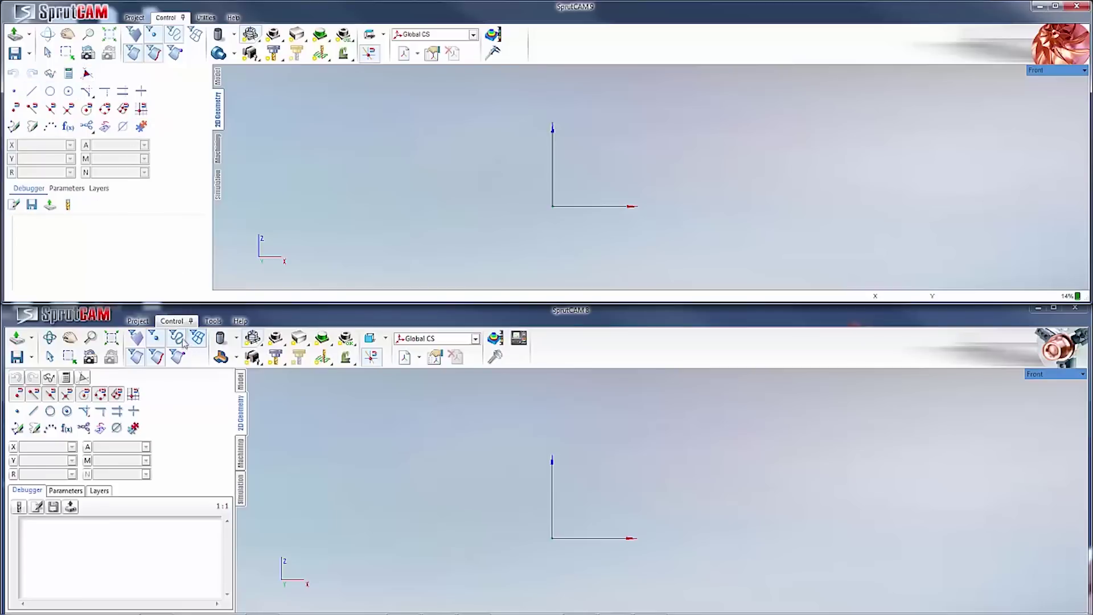
{"action": "left_click", "coordinate": [241, 452]}
- Show SprutCAM 9's Tormach2012 machining setup and keep Global CS as the coordinate system
{"action": "left_click", "coordinate": [218, 149]}
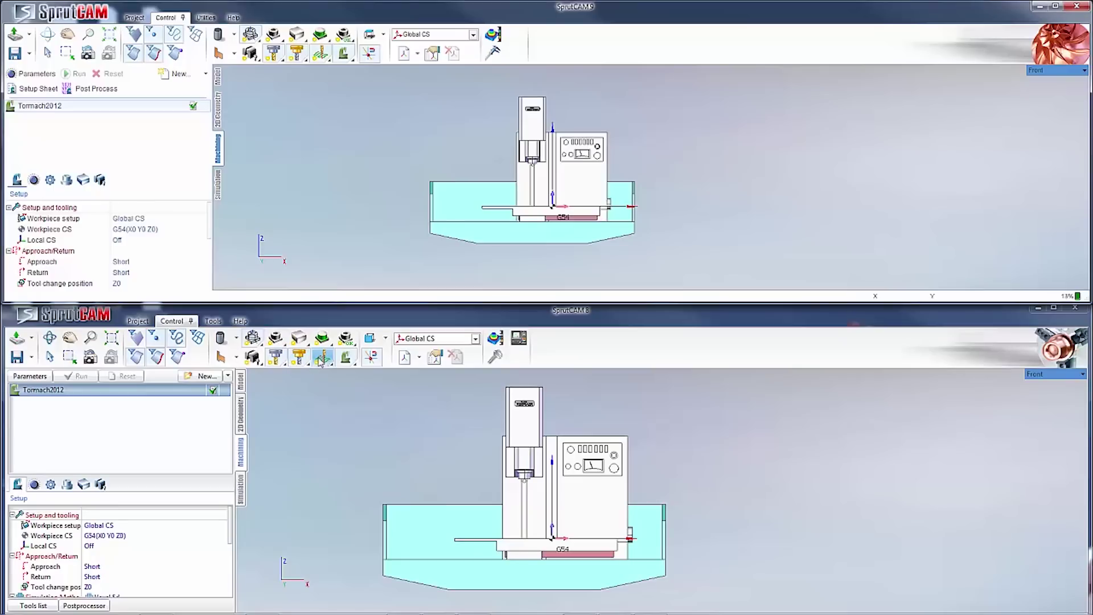
{"action": "left_click", "coordinate": [419, 55]}
{"action": "left_click", "coordinate": [473, 35]}
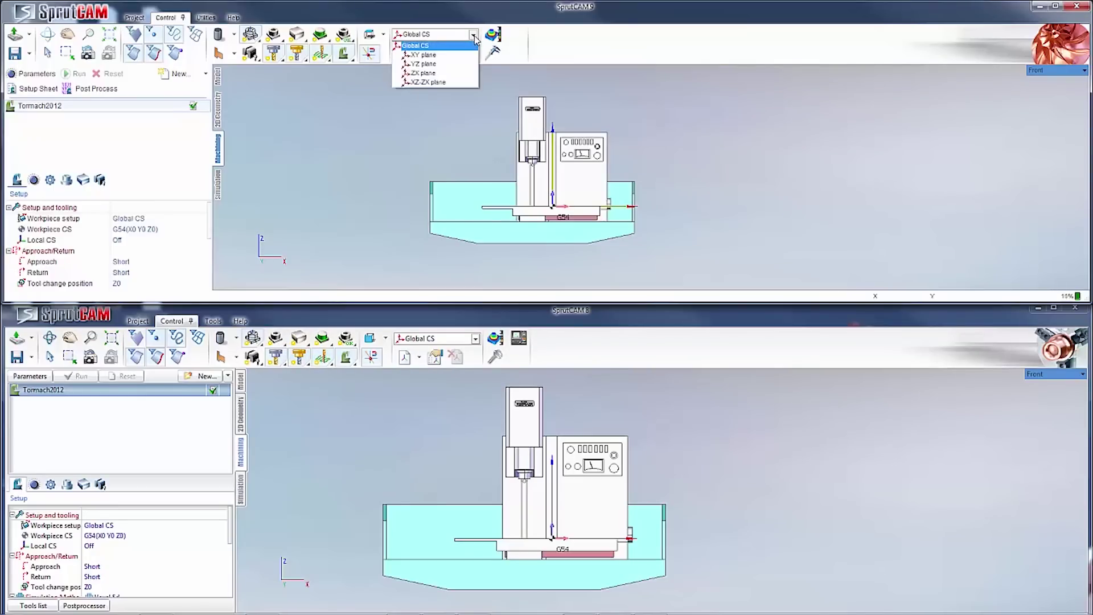
{"action": "left_click", "coordinate": [474, 36]}
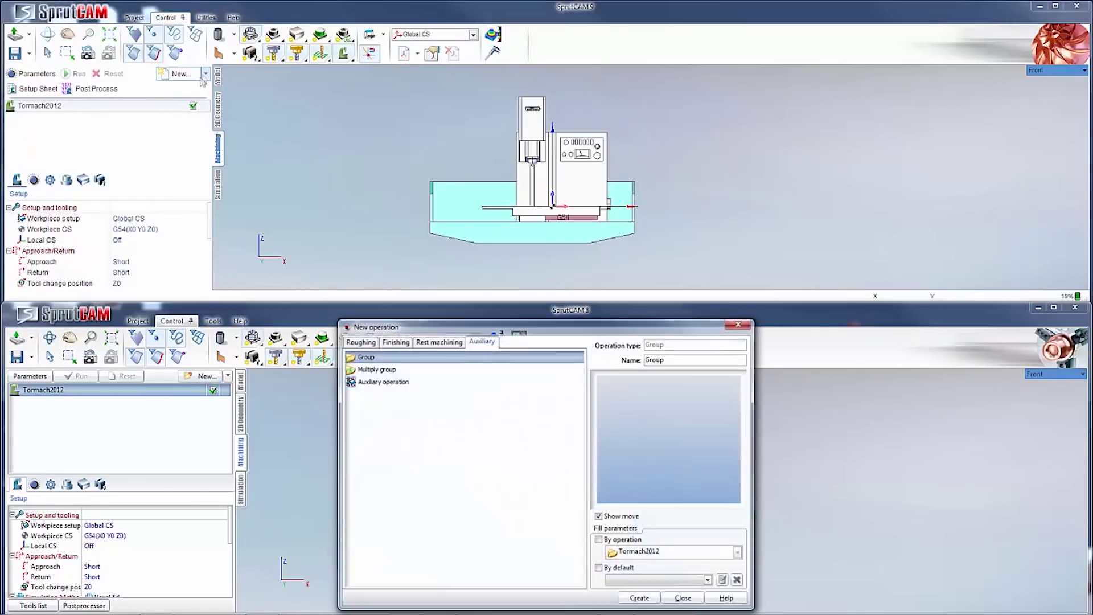
- Start a new operation in SprutCAM 9 and compare Roughing, 2.5D and Finishing lists across versions
{"action": "left_click", "coordinate": [180, 75]}
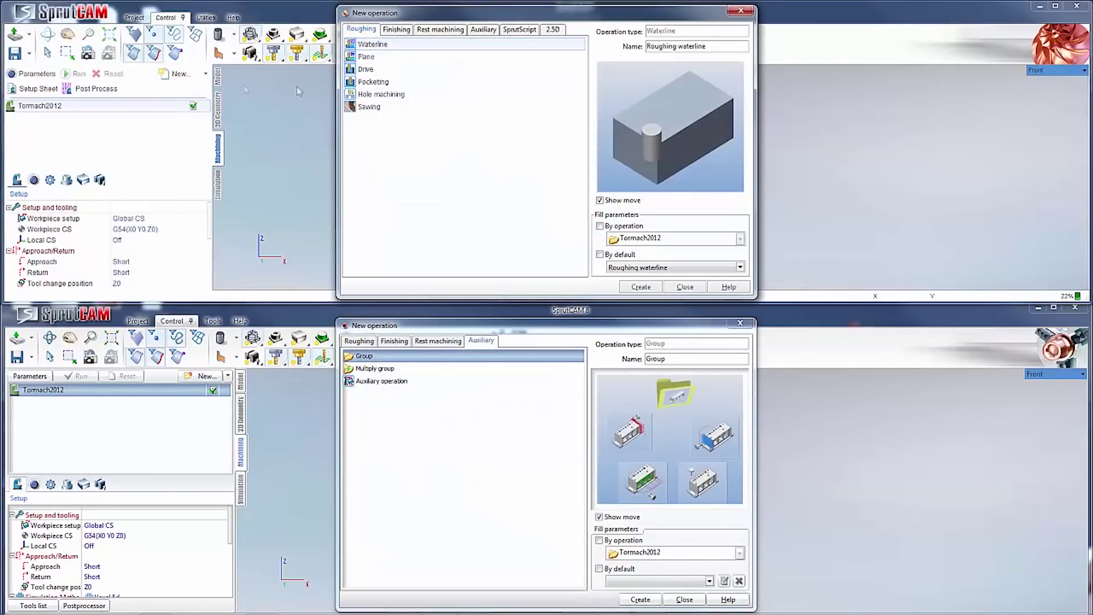
{"action": "left_click", "coordinate": [359, 340]}
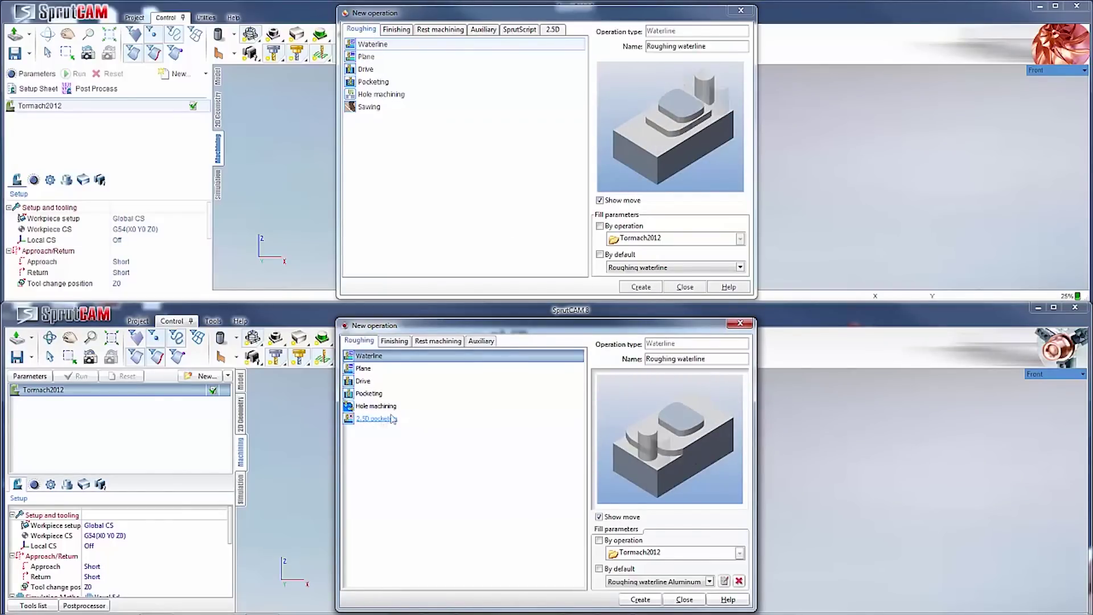
{"action": "left_click", "coordinate": [552, 29]}
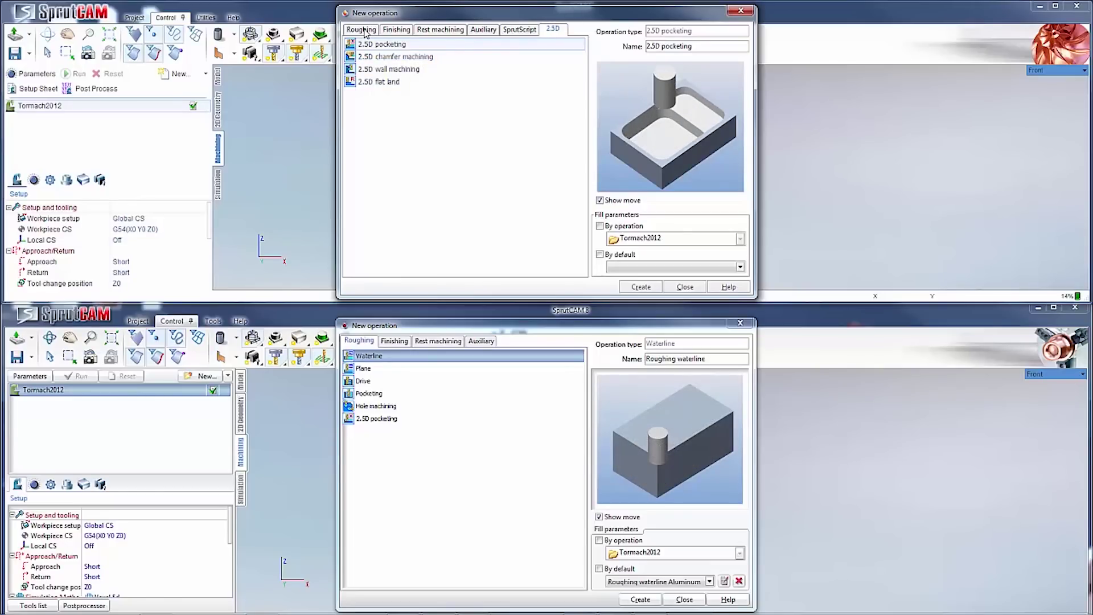
{"action": "left_click", "coordinate": [393, 341]}
{"action": "left_click", "coordinate": [403, 28]}
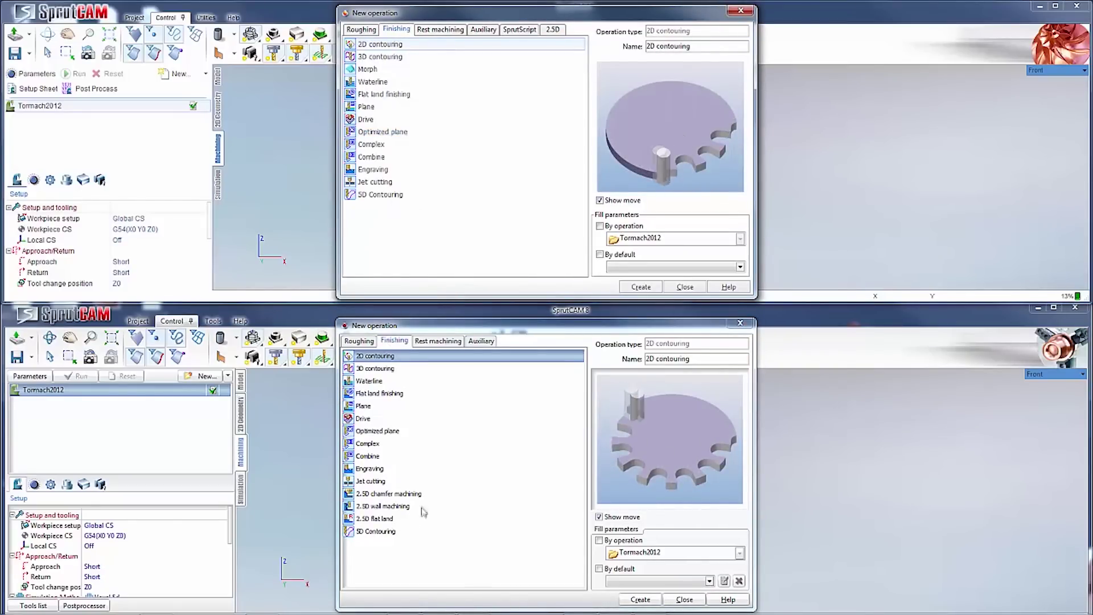
- Select Morph in SprutCAM 9's Finishing operation list to preview it
{"action": "left_click", "coordinate": [368, 73]}
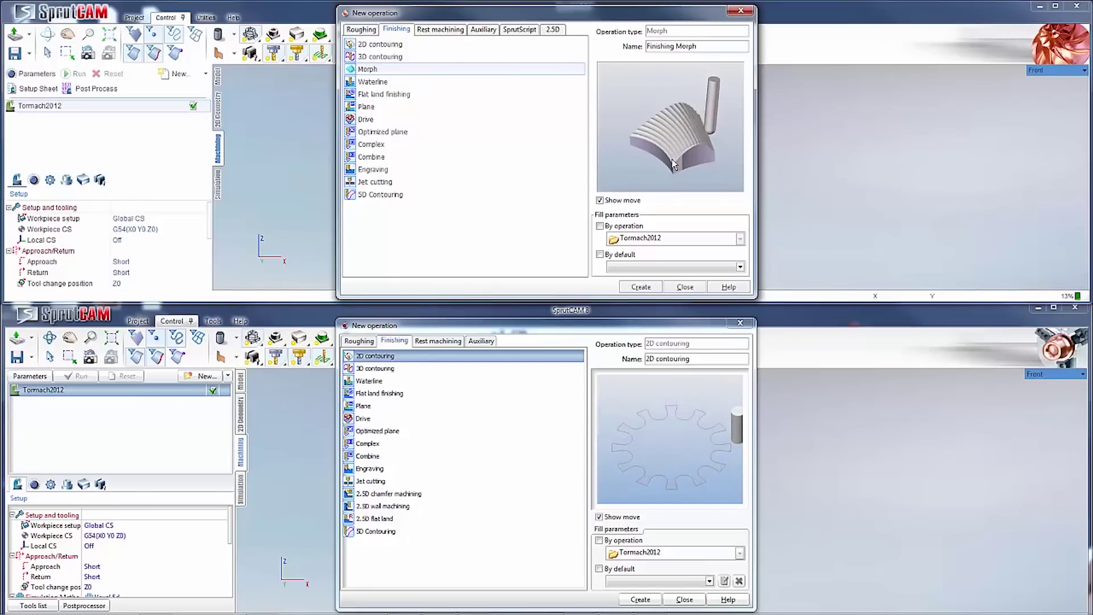
- Compare the Rest machining, Auxiliary, SprutScript and 2.5D operation lists in both versions
{"action": "left_click", "coordinate": [440, 29]}
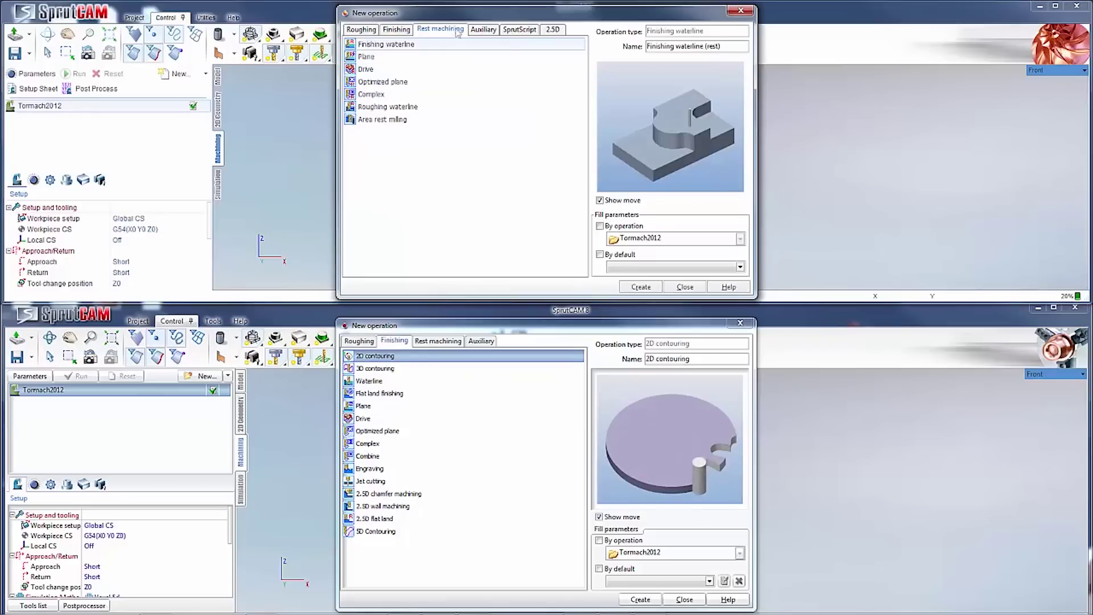
{"action": "left_click", "coordinate": [438, 341]}
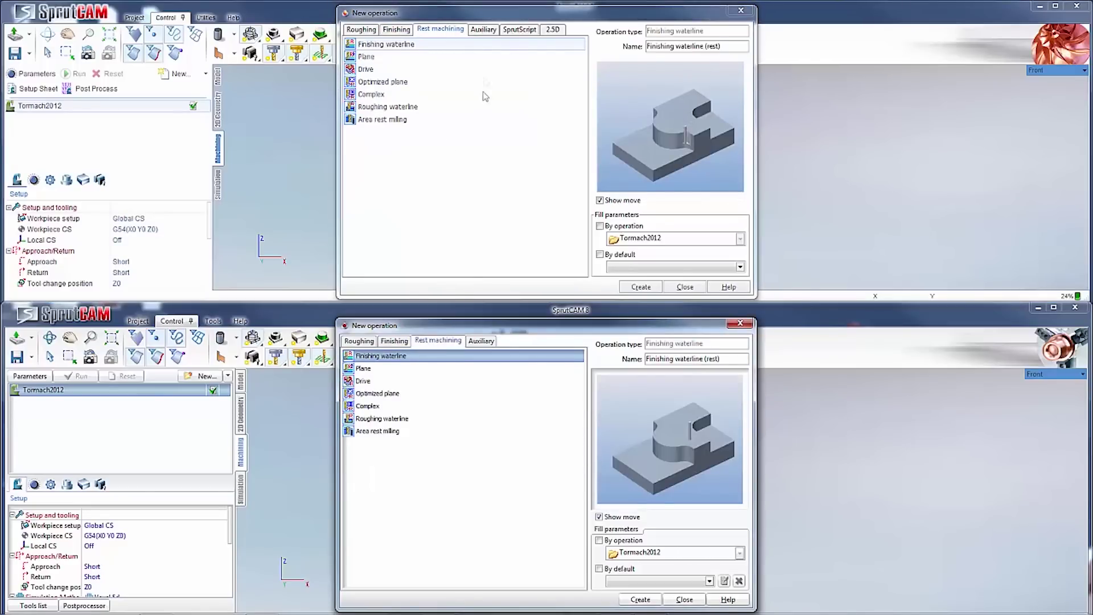
{"action": "left_click", "coordinate": [496, 30]}
{"action": "left_click", "coordinate": [482, 342]}
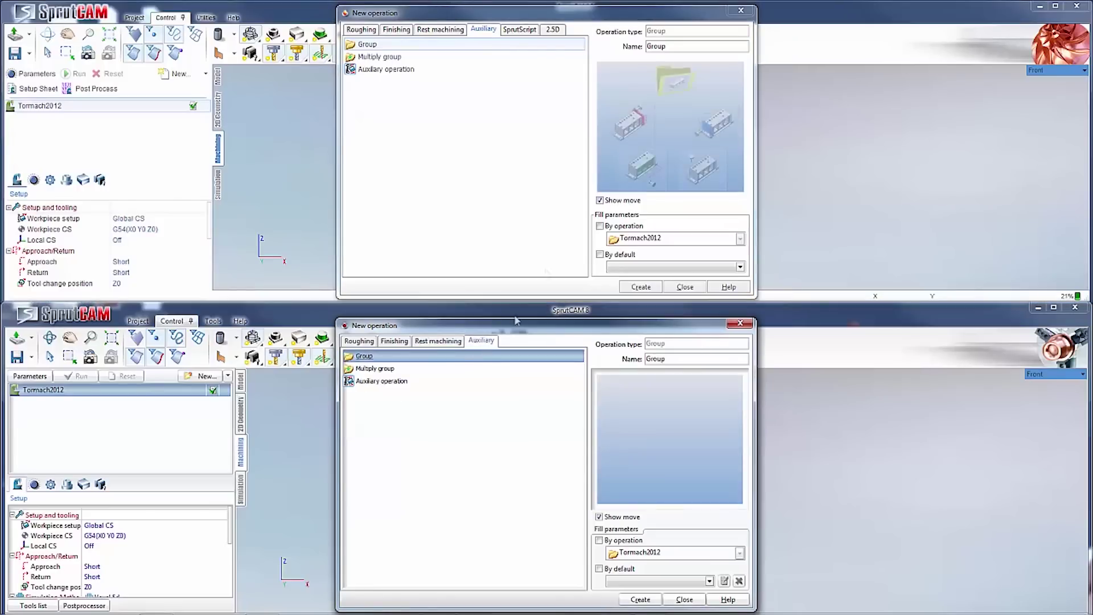
{"action": "left_click", "coordinate": [523, 33]}
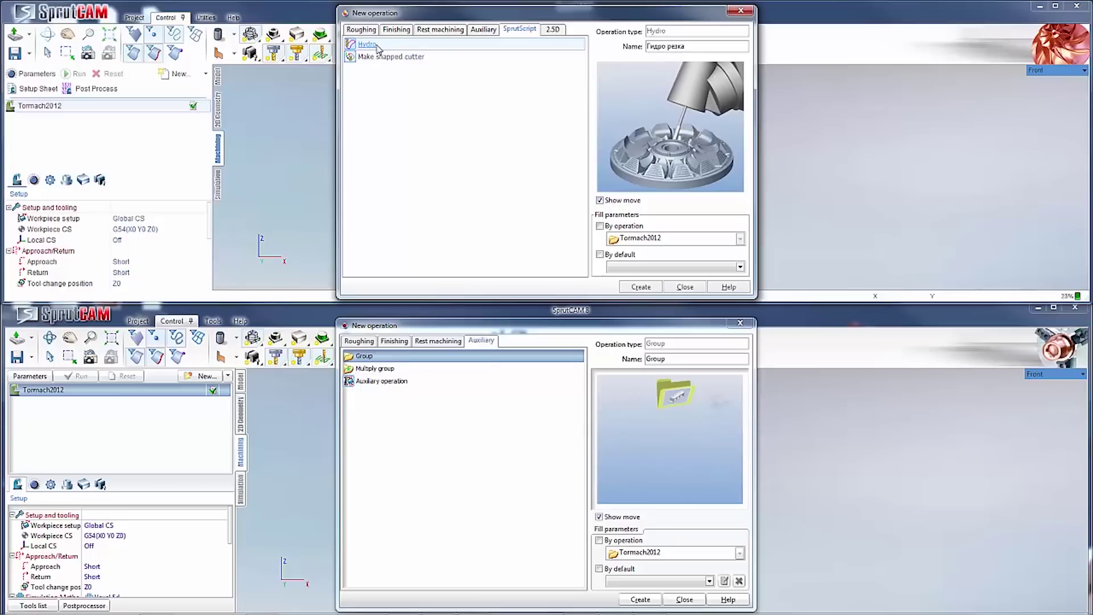
{"action": "left_click", "coordinate": [391, 57]}
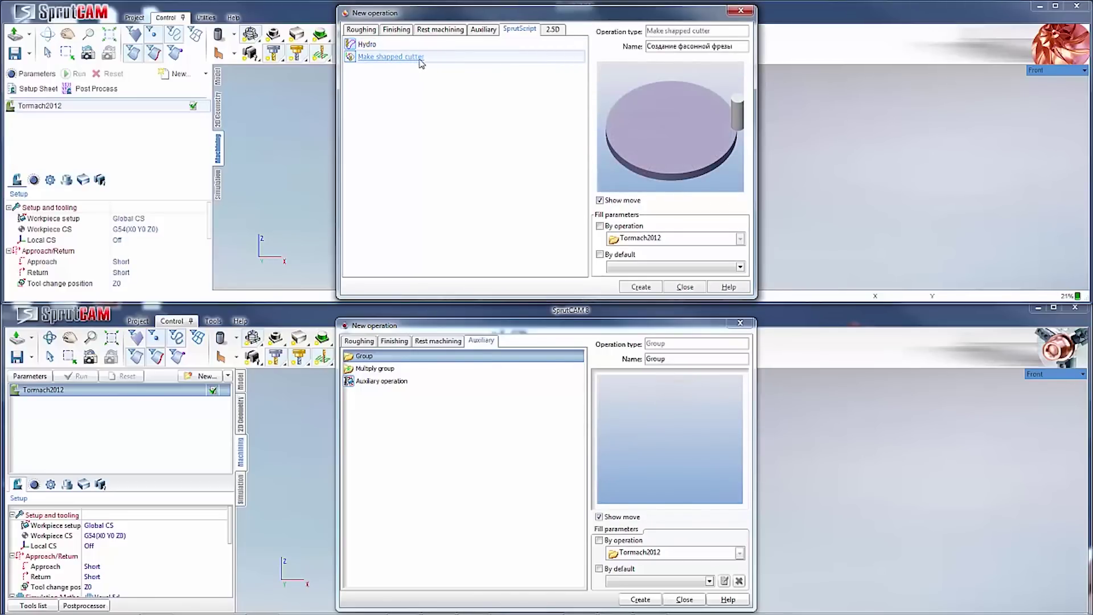
{"action": "left_click", "coordinate": [552, 29]}
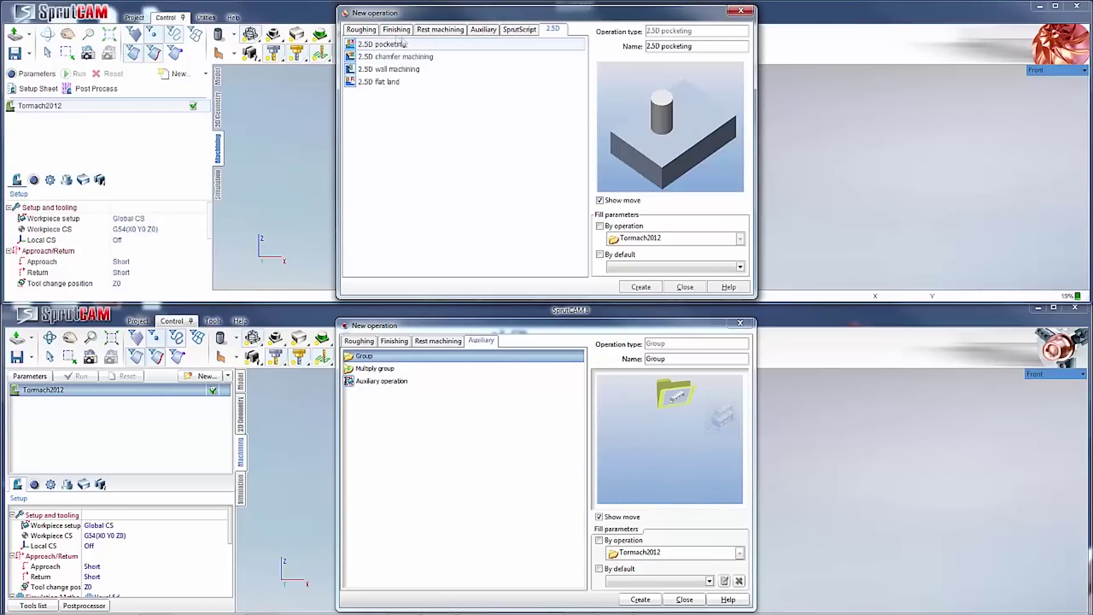
- Create a Roughing waterline operation in SprutCAM 9
{"action": "left_click", "coordinate": [362, 29]}
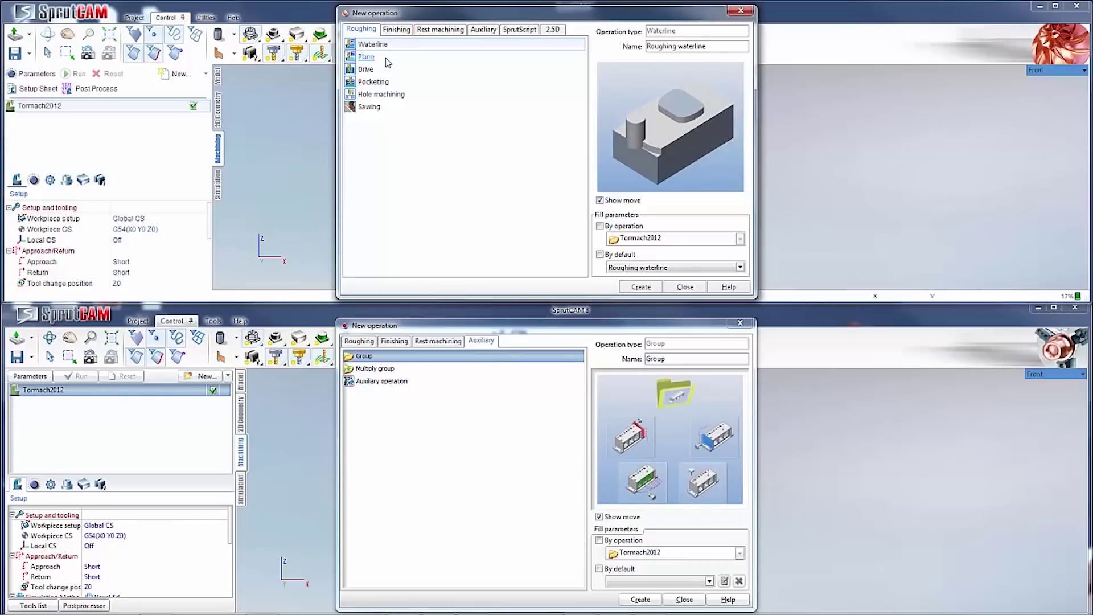
{"action": "left_click", "coordinate": [387, 57]}
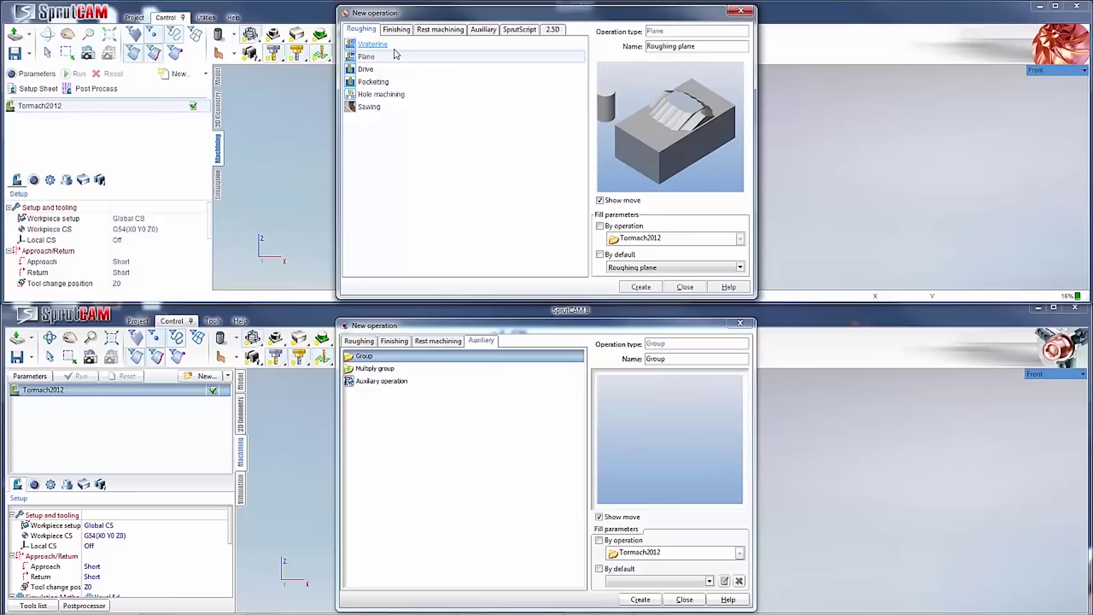
{"action": "left_click", "coordinate": [380, 47]}
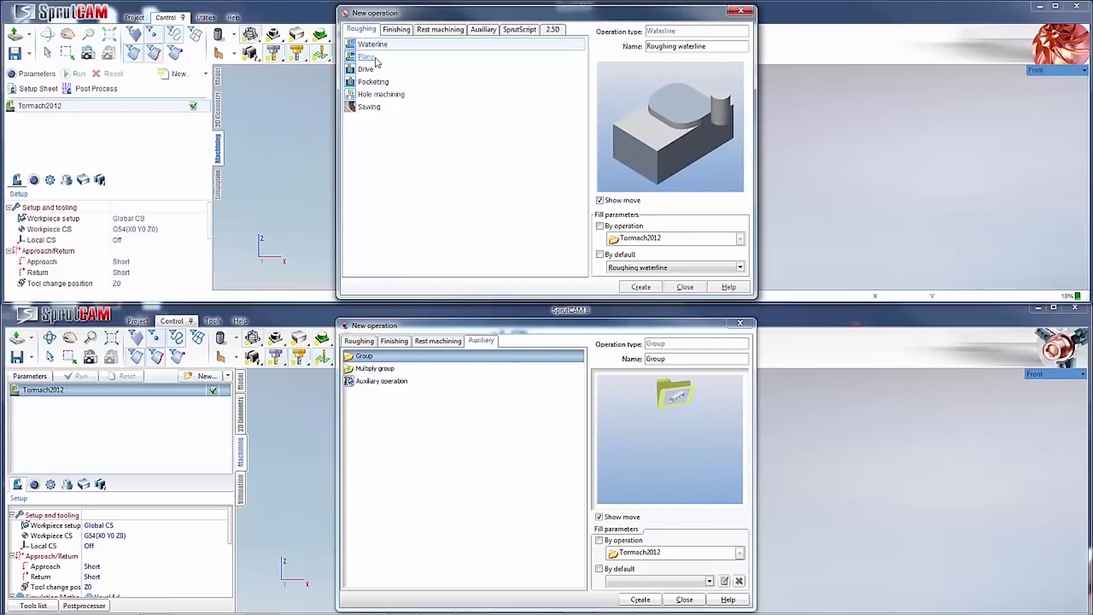
{"action": "left_click", "coordinate": [641, 287]}
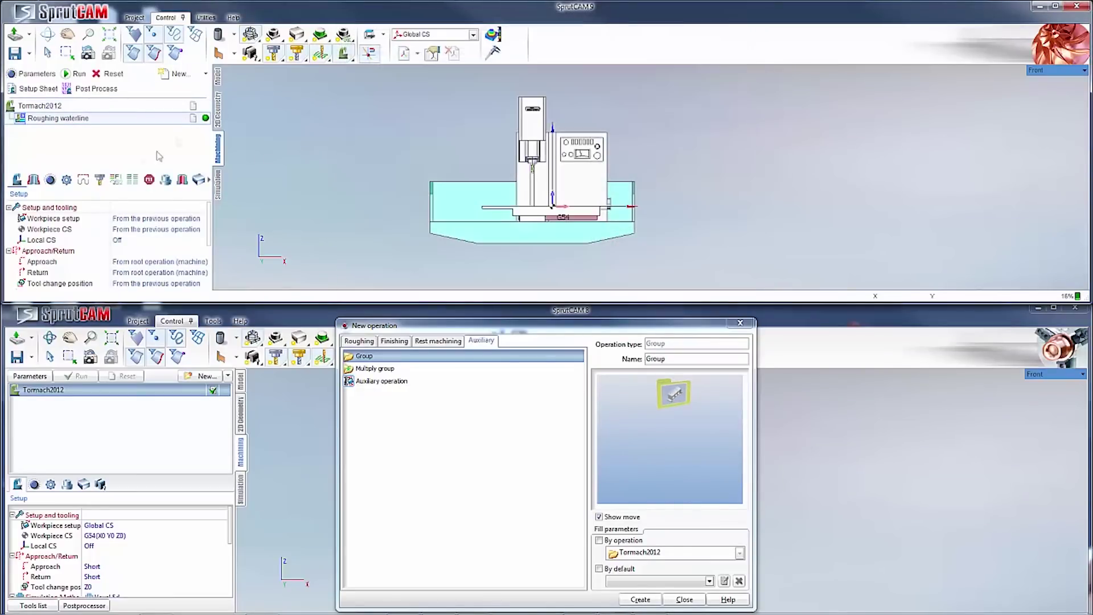
- After trying islands-only and pocket-step options, set waterline high speed cuts to 'Do not use' and accept
{"action": "double_click", "coordinate": [122, 119]}
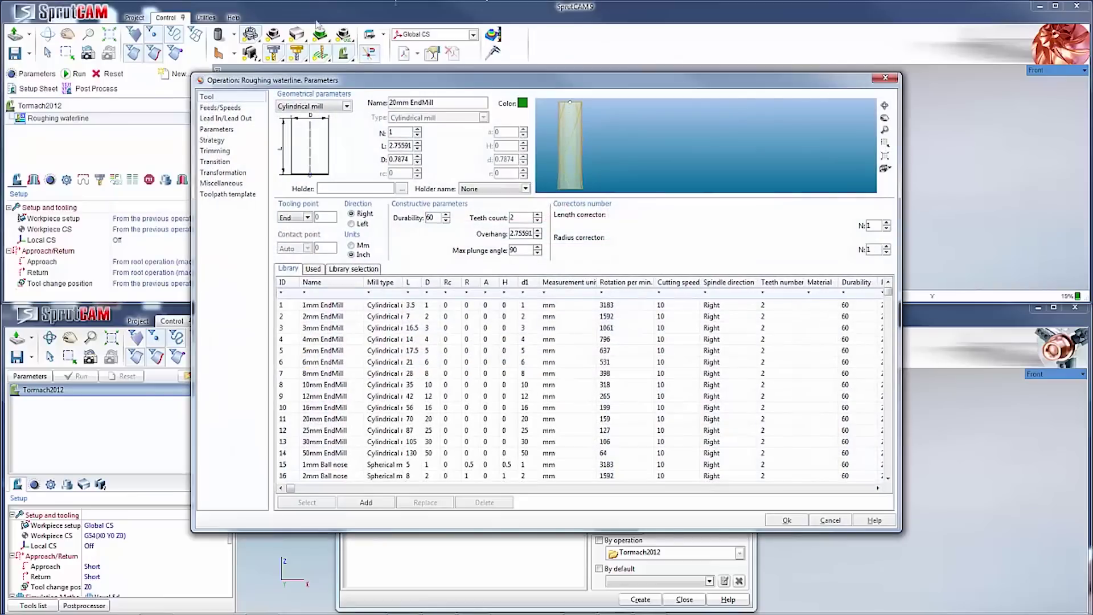
{"action": "left_click", "coordinate": [213, 140]}
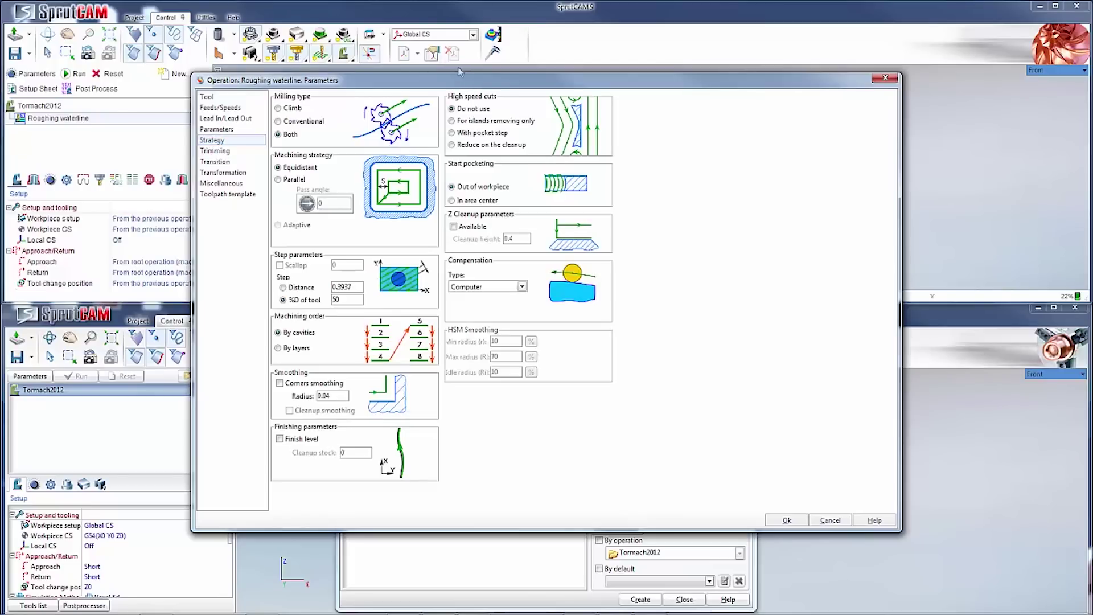
{"action": "left_click", "coordinate": [452, 121]}
{"action": "left_click", "coordinate": [452, 133]}
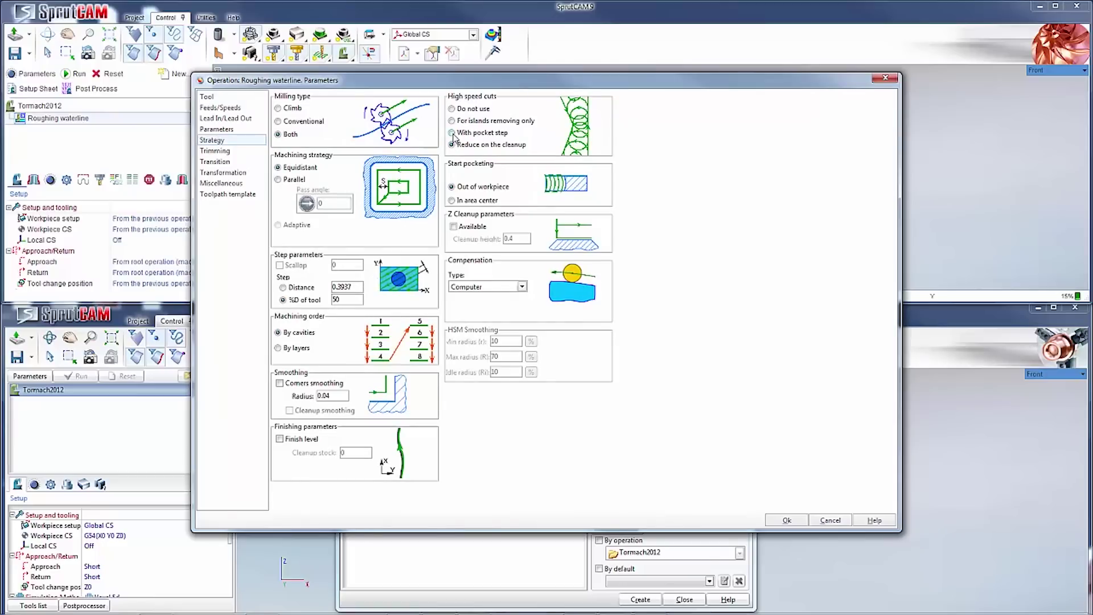
{"action": "left_click", "coordinate": [453, 121]}
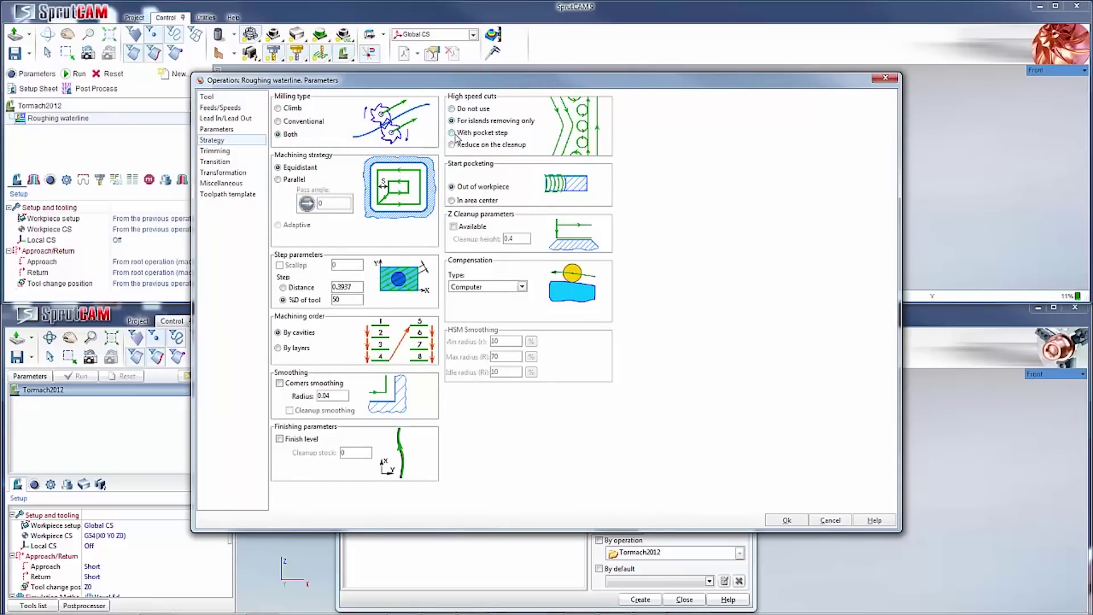
{"action": "left_click", "coordinate": [453, 133]}
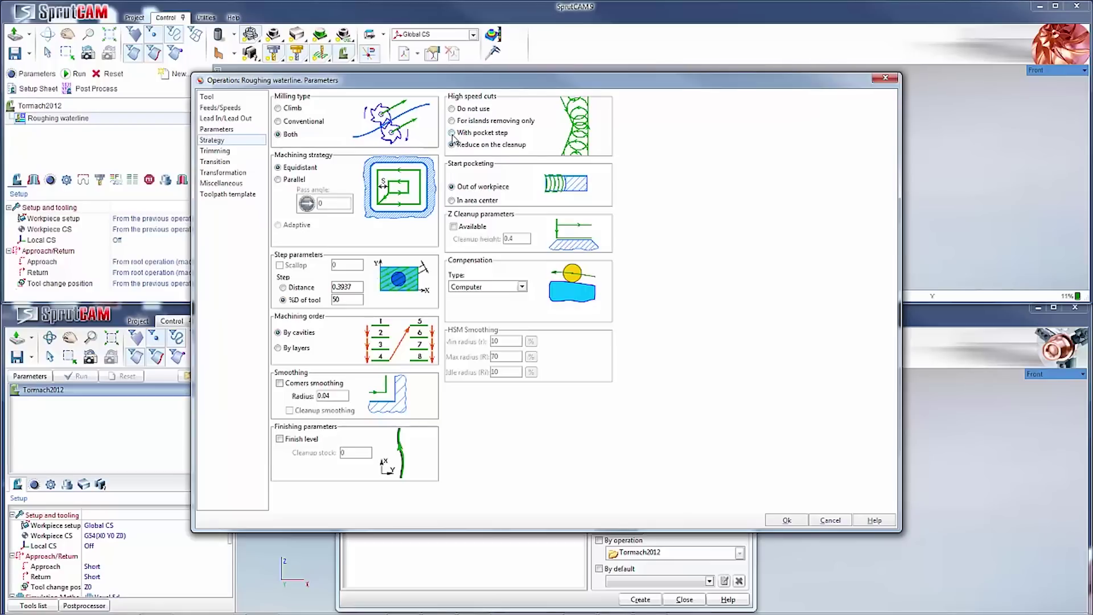
{"action": "left_click", "coordinate": [452, 109]}
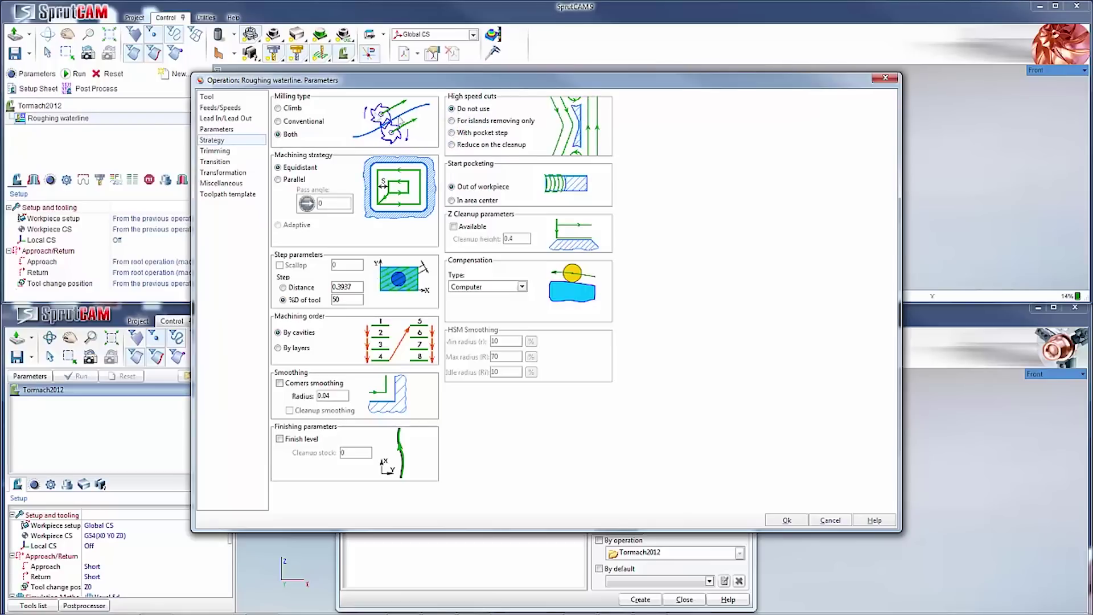
{"action": "left_click", "coordinate": [787, 520]}
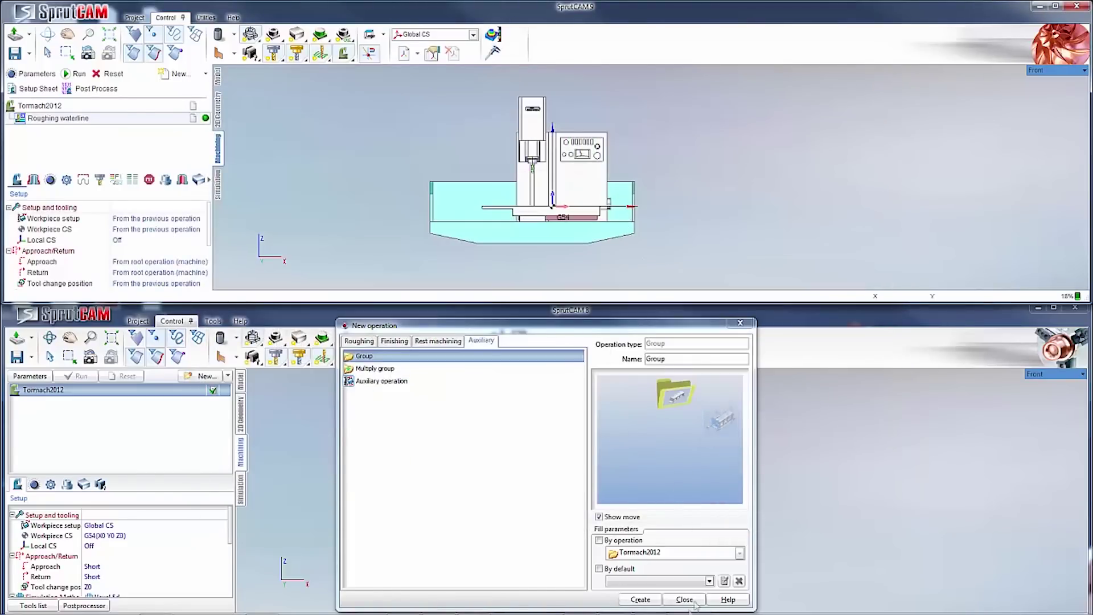
- Close SprutCAM 8's dialog and add Tormach L15 Slant-PRO from the Machines library to used machines
{"action": "left_click", "coordinate": [672, 600]}
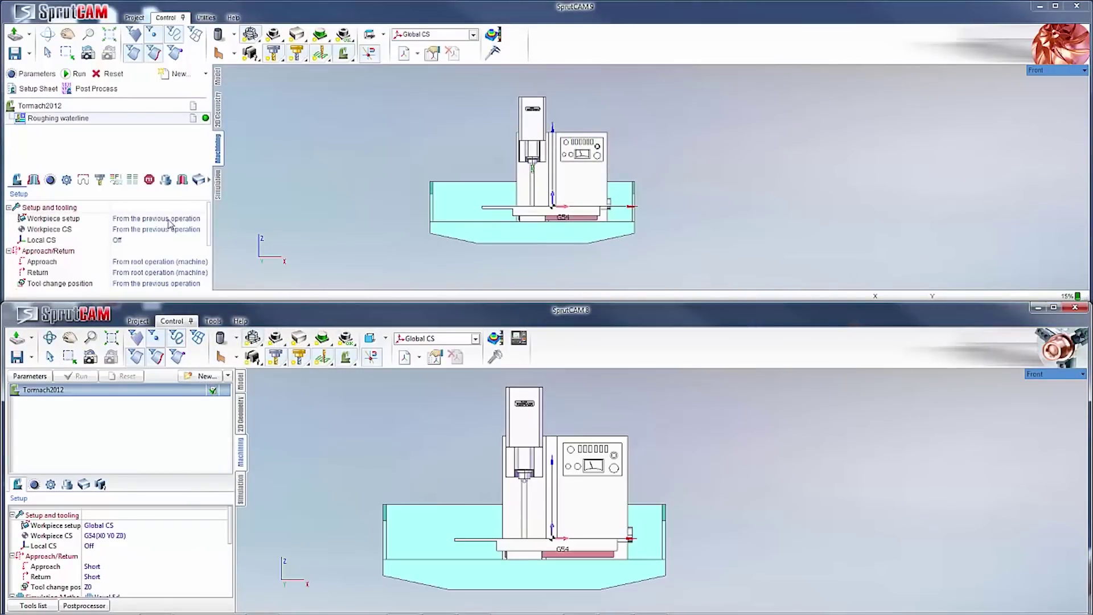
{"action": "double_click", "coordinate": [102, 106]}
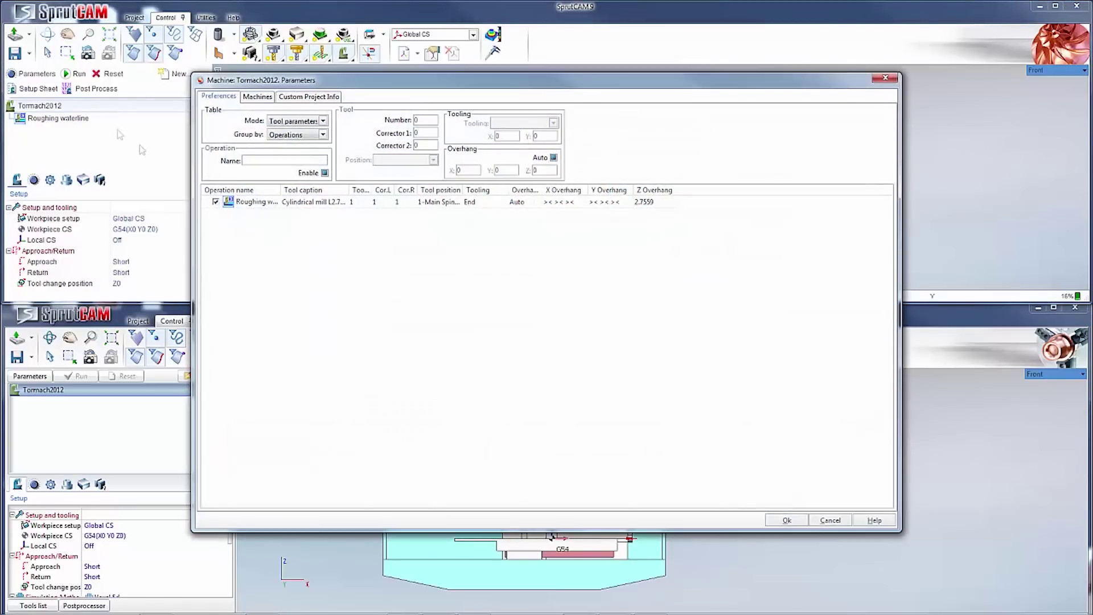
{"action": "left_click", "coordinate": [258, 96]}
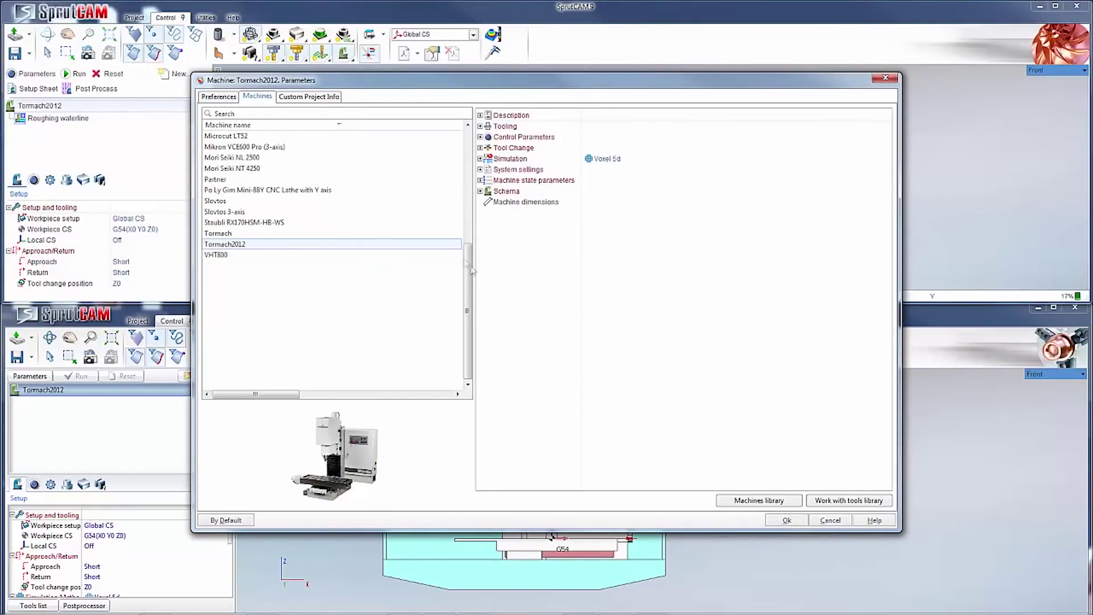
{"action": "left_click_drag", "start_coordinate": [472, 270], "coordinate": [377, 371]}
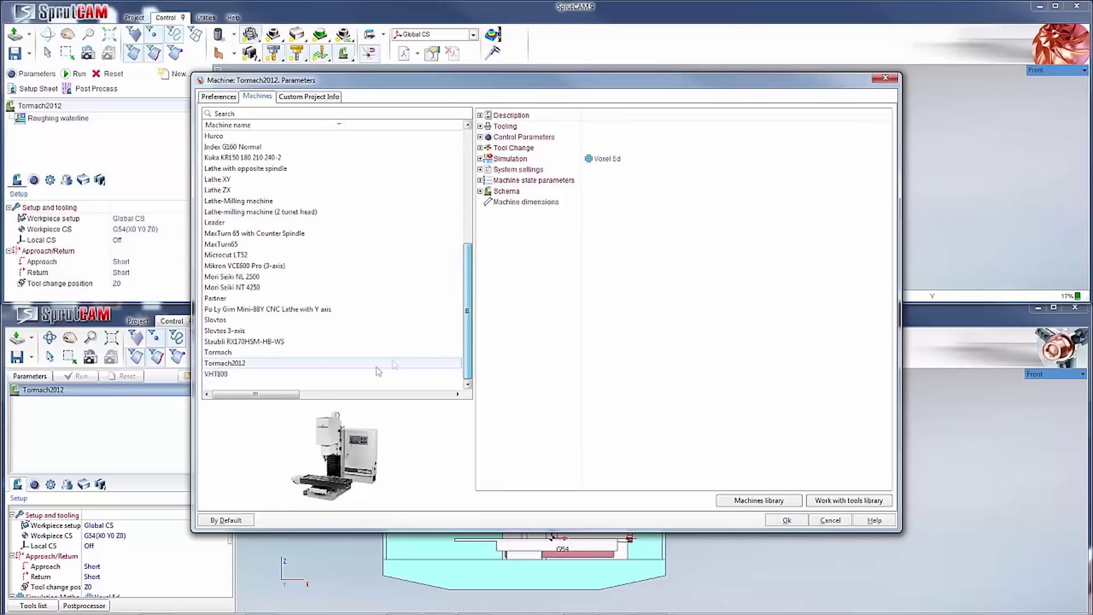
{"action": "left_click", "coordinate": [766, 502]}
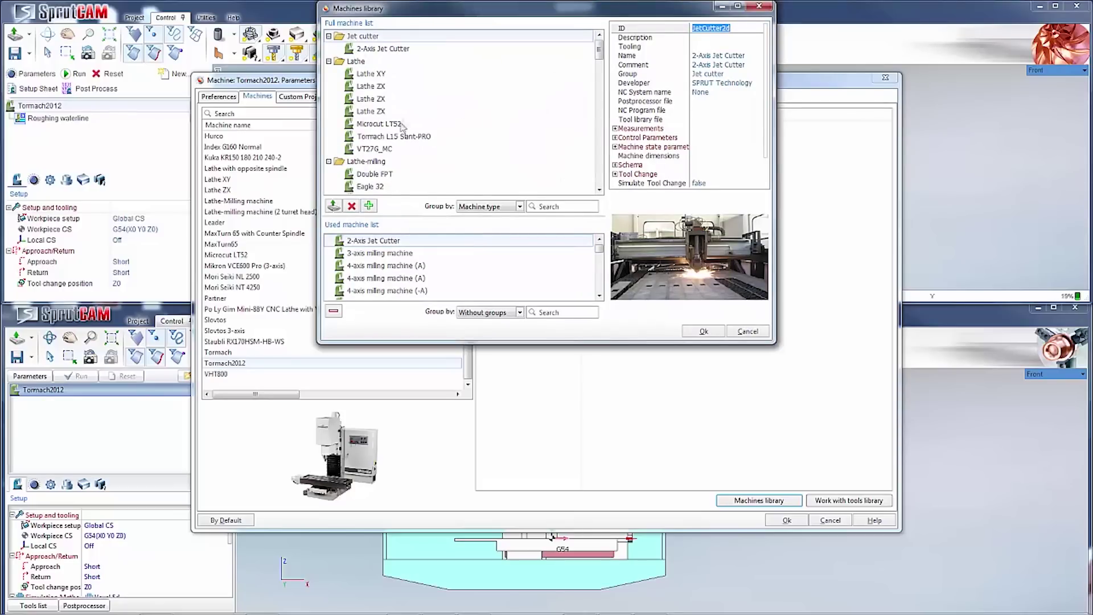
{"action": "left_click", "coordinate": [370, 206]}
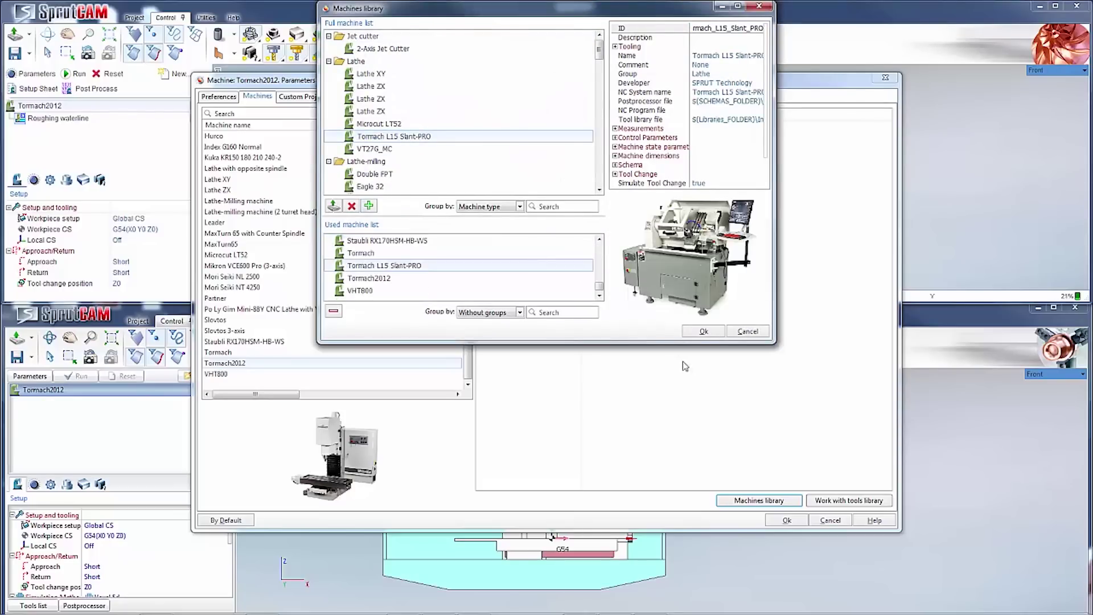
{"action": "left_click", "coordinate": [704, 331]}
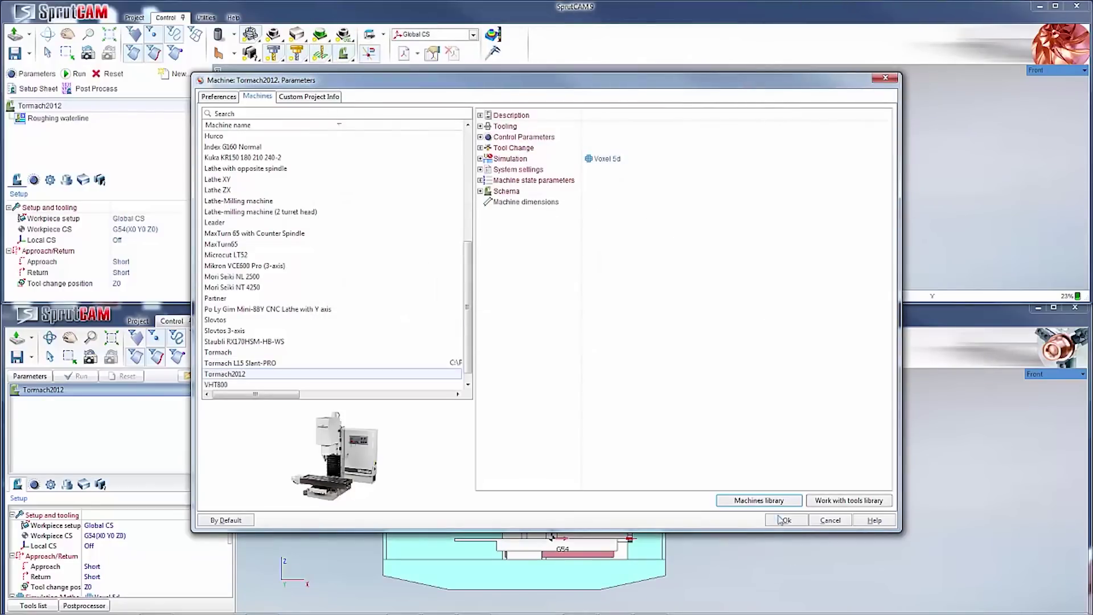
{"action": "left_click", "coordinate": [786, 519]}
- Make Tormach L15 Slant-PRO the project's machine instead of Tormach2012, then maximize the window
{"action": "double_click", "coordinate": [123, 107]}
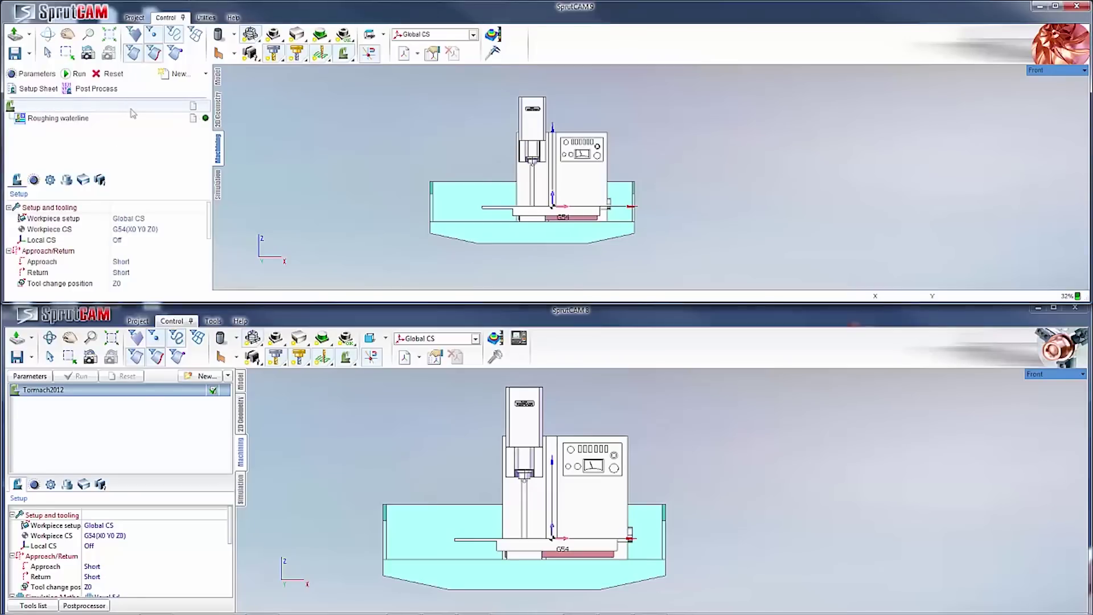
{"action": "left_click", "coordinate": [260, 266]}
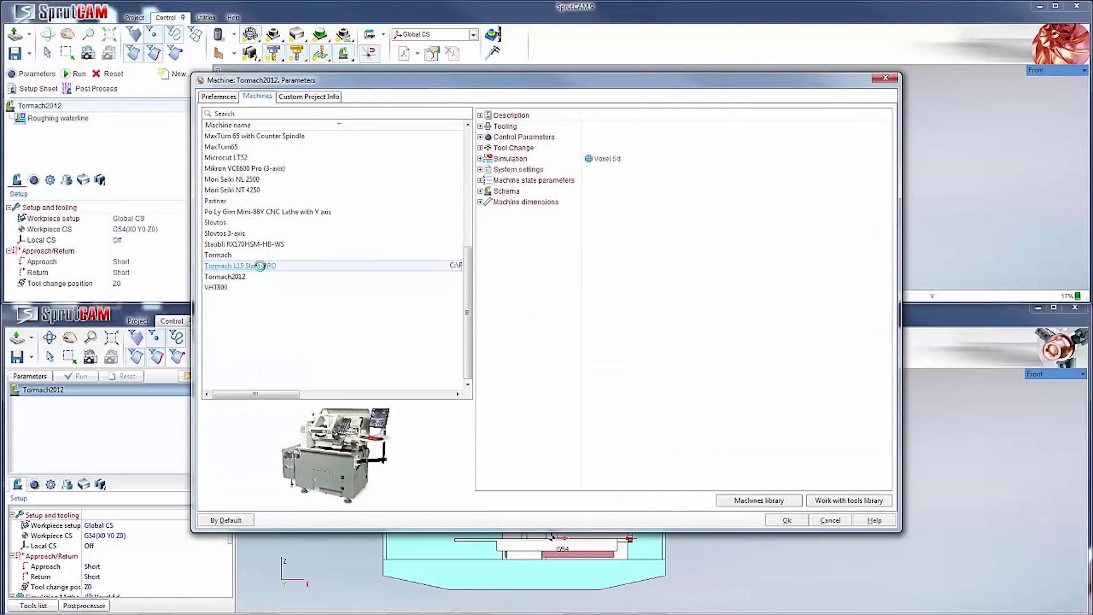
{"action": "left_click", "coordinate": [786, 520]}
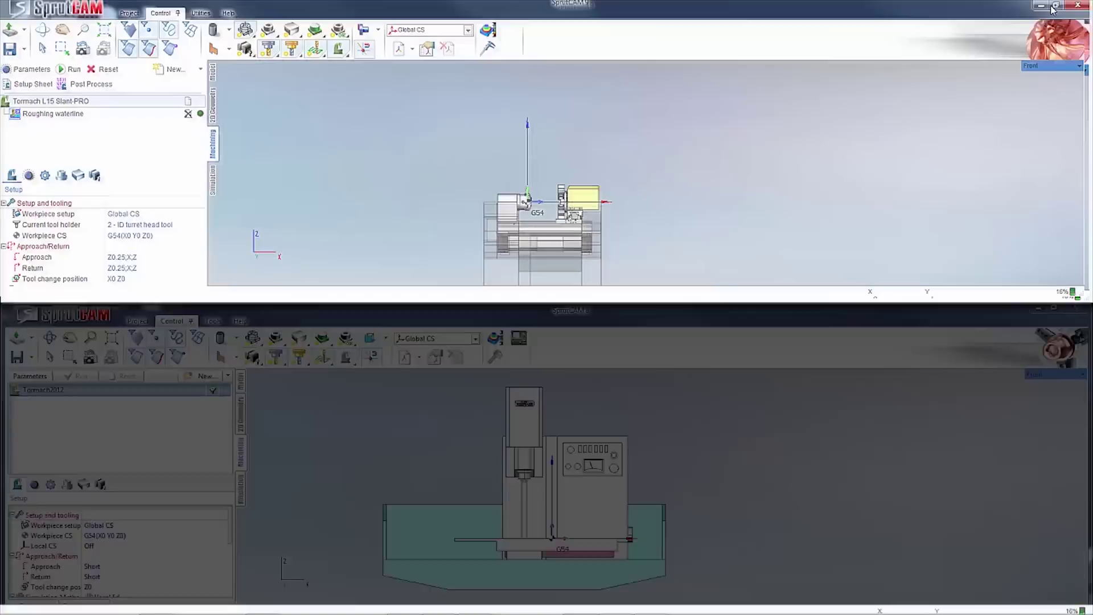
{"action": "left_click", "coordinate": [1055, 6]}
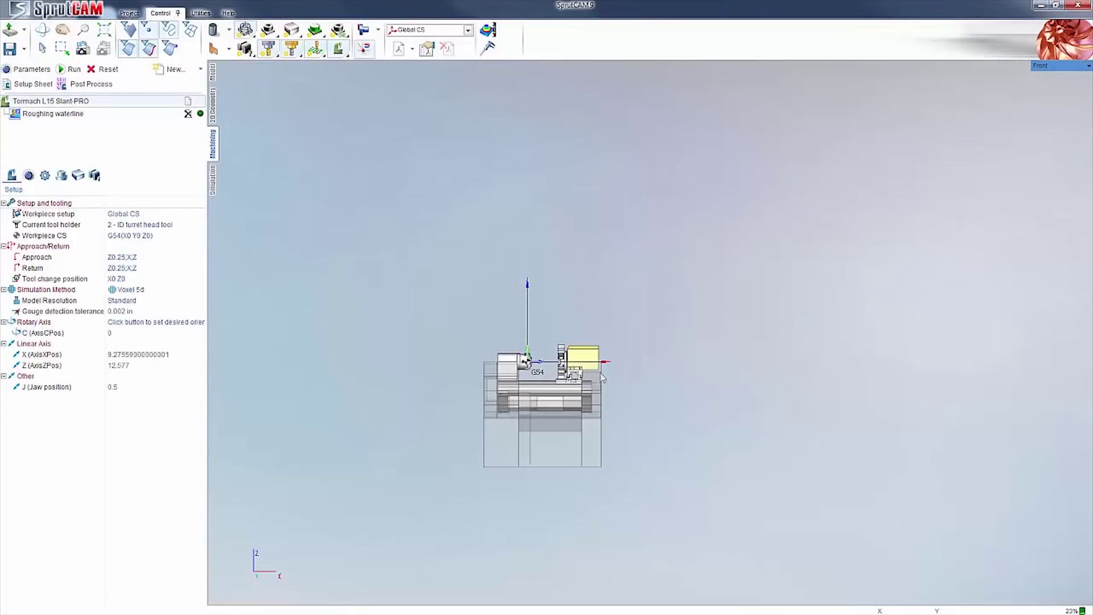
- Orbit and zoom the 3D view to inspect the Tormach L15 Slant-PRO lathe model
{"action": "right_click_drag", "start_coordinate": [623, 385], "coordinate": [547, 400]}
{"action": "scroll", "coordinate": [547, 400], "scroll_direction": "up", "scroll_amount": 5}
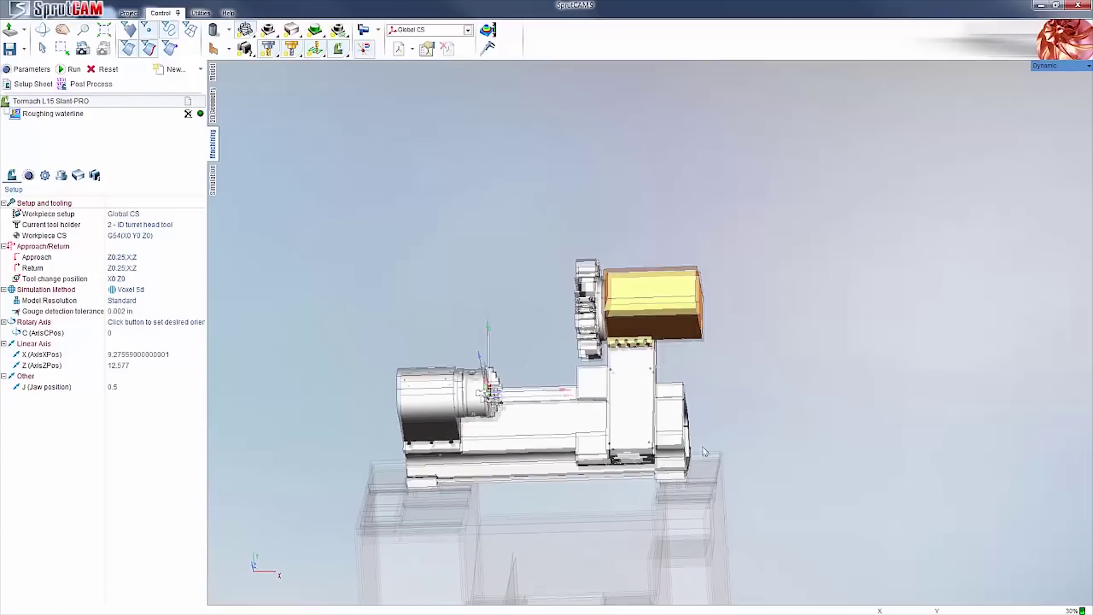
{"action": "right_click_drag", "start_coordinate": [716, 449], "coordinate": [682, 430]}
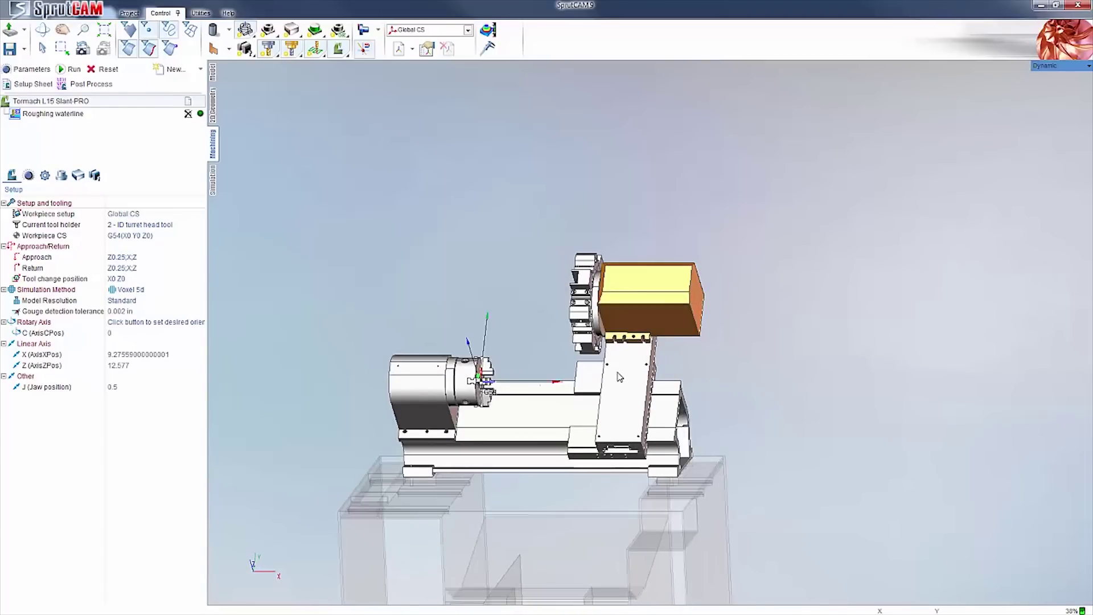
{"action": "scroll", "coordinate": [619, 377], "scroll_direction": "down", "scroll_amount": 3}
{"action": "scroll", "coordinate": [605, 451], "scroll_direction": "up", "scroll_amount": 3}
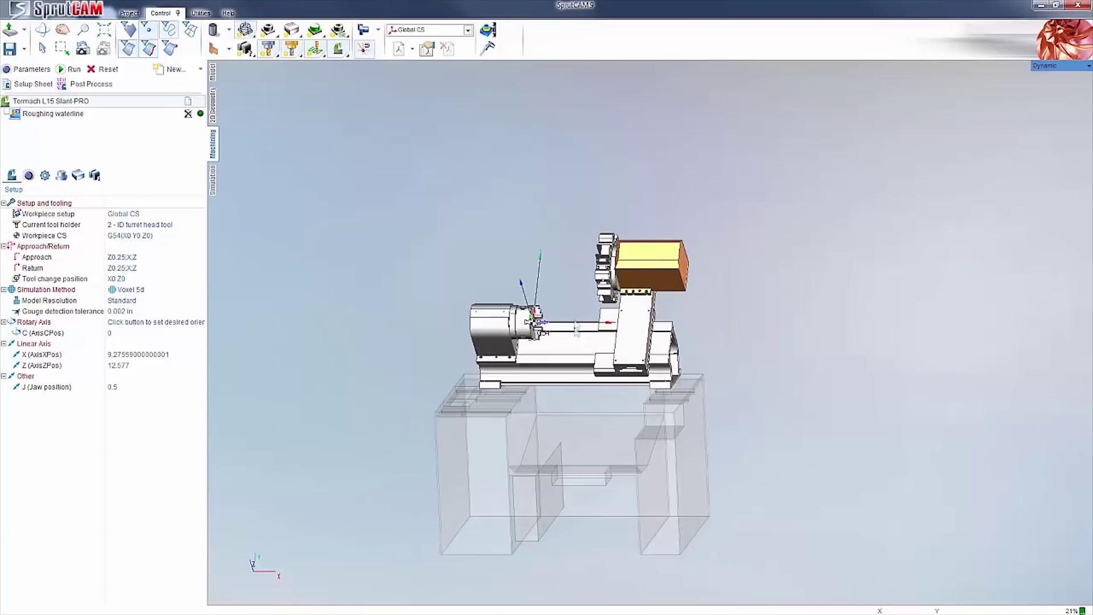
{"action": "scroll", "coordinate": [576, 273], "scroll_direction": "up", "scroll_amount": 2}
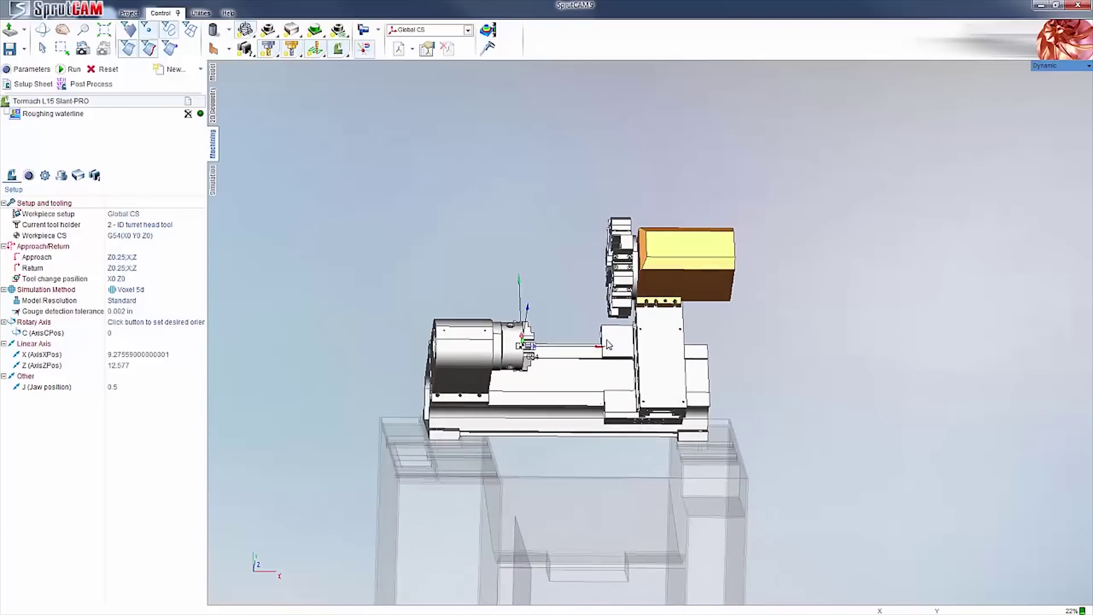
{"action": "scroll", "coordinate": [610, 344], "scroll_direction": "up", "scroll_amount": 1}
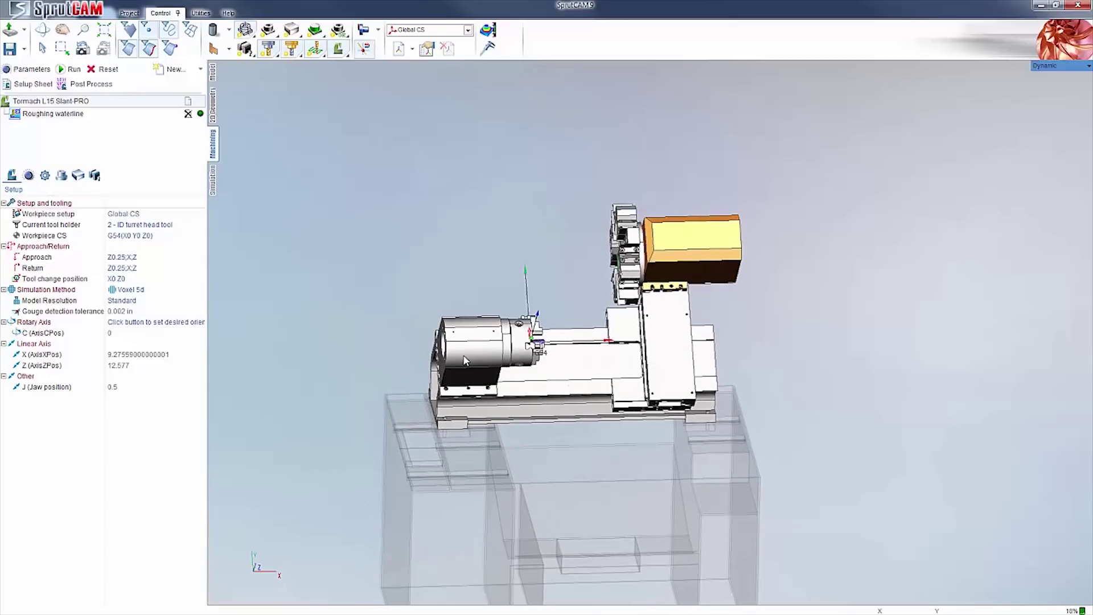
- Set the Machine setup Tooling supplement to Quick change tool post and view the new post
{"action": "left_click", "coordinate": [28, 176]}
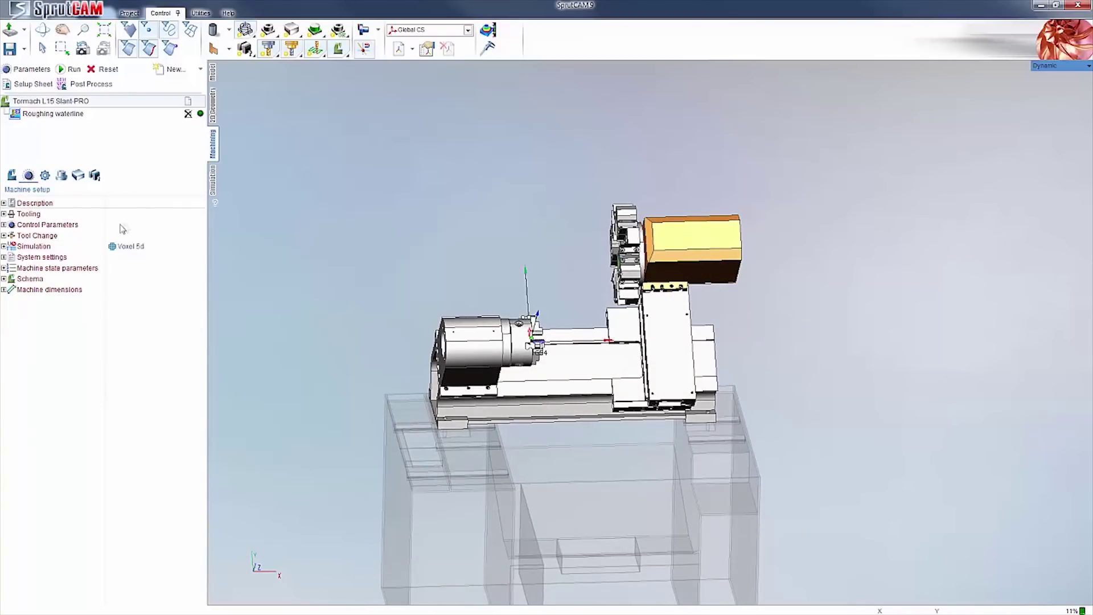
{"action": "left_click", "coordinate": [3, 214]}
{"action": "left_click", "coordinate": [139, 236]}
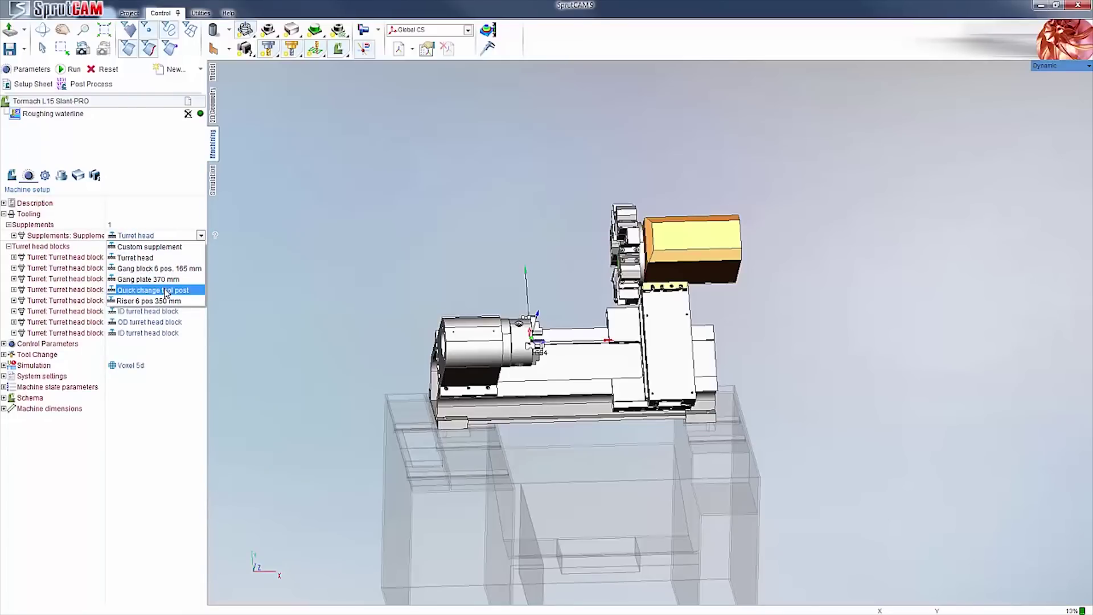
{"action": "key", "text": "Escape"}
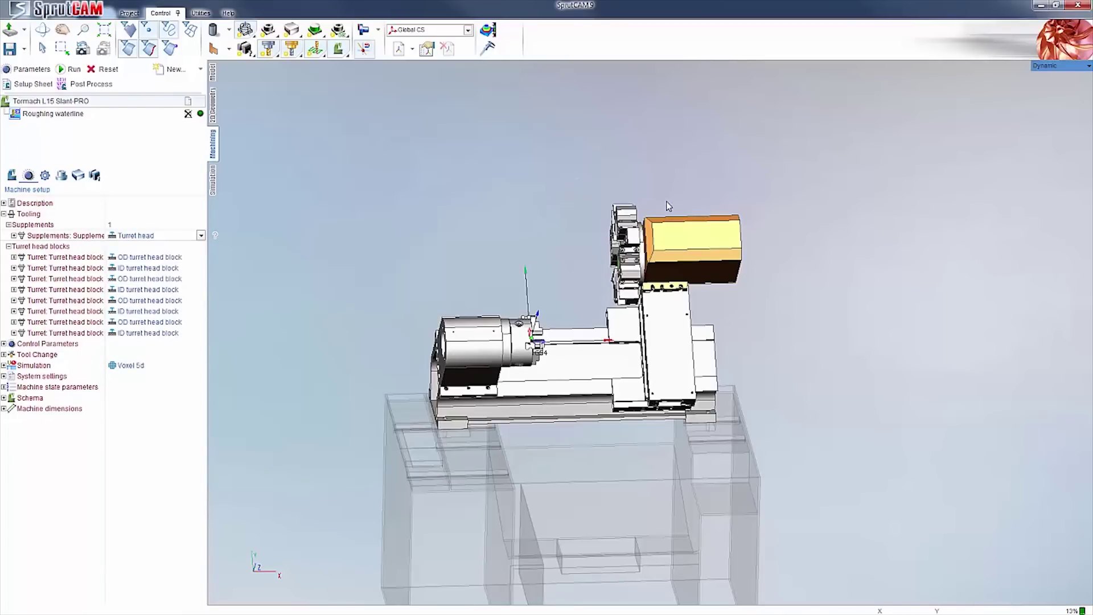
{"action": "mouse_move", "coordinate": [640, 259]}
{"action": "right_mouse_down"}
{"action": "mouse_move", "coordinate": [656, 268]}
{"action": "mouse_move", "coordinate": [619, 261]}
{"action": "mouse_move", "coordinate": [641, 262]}
{"action": "right_mouse_up"}
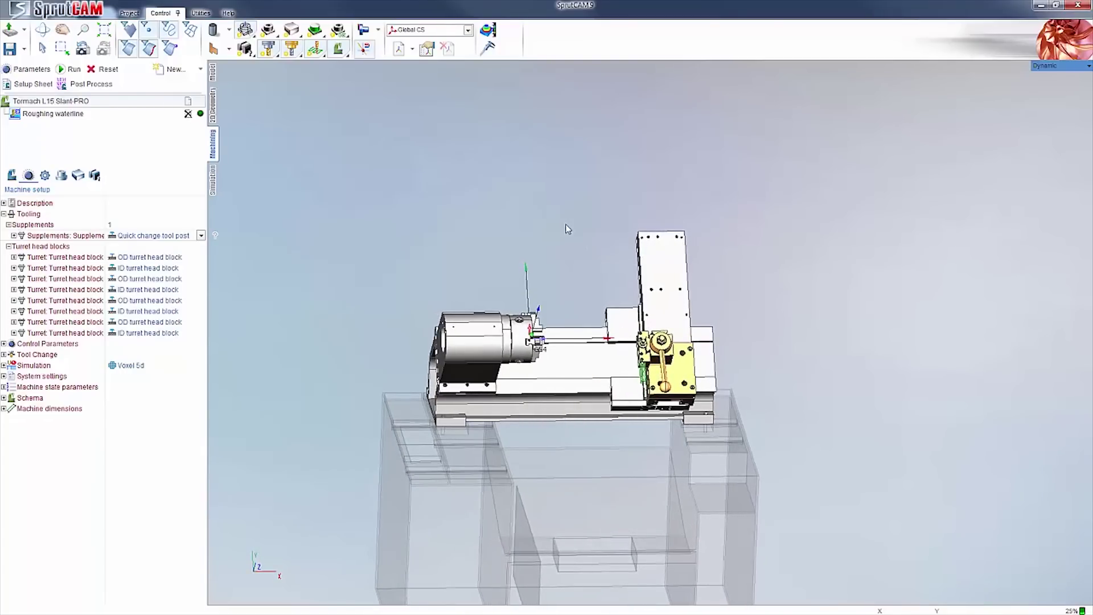
{"action": "scroll", "coordinate": [566, 228], "scroll_direction": "down", "scroll_amount": 3}
{"action": "scroll", "coordinate": [562, 242], "scroll_direction": "up", "scroll_amount": 3}
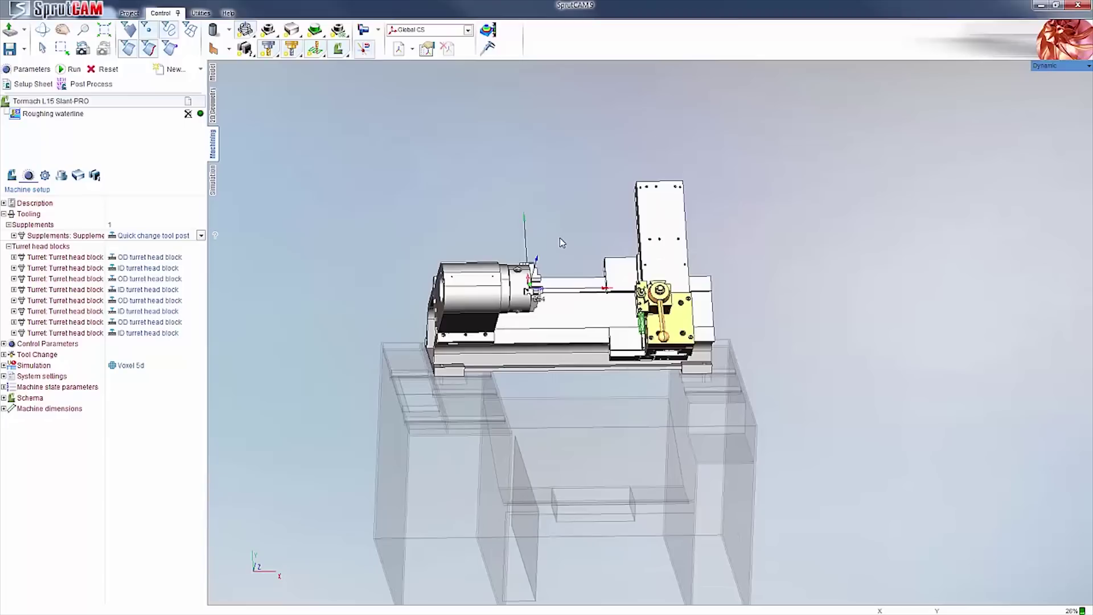
{"action": "mouse_move", "coordinate": [558, 237]}
{"action": "right_mouse_down"}
{"action": "mouse_move", "coordinate": [531, 245]}
{"action": "mouse_move", "coordinate": [611, 245]}
{"action": "mouse_move", "coordinate": [535, 251]}
{"action": "mouse_move", "coordinate": [558, 251]}
{"action": "mouse_move", "coordinate": [544, 246]}
{"action": "right_mouse_up"}
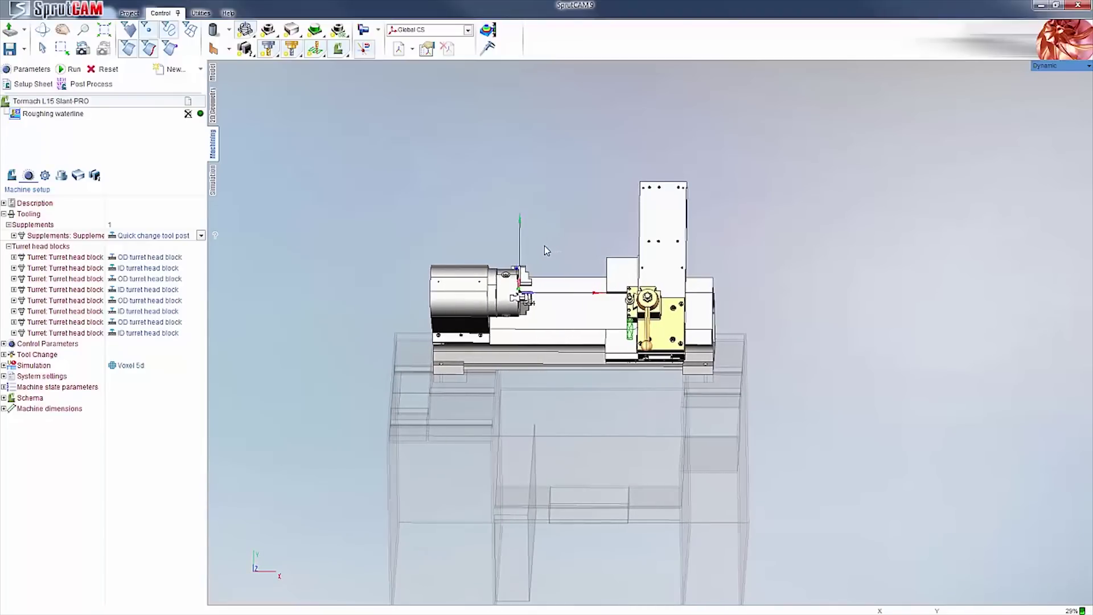